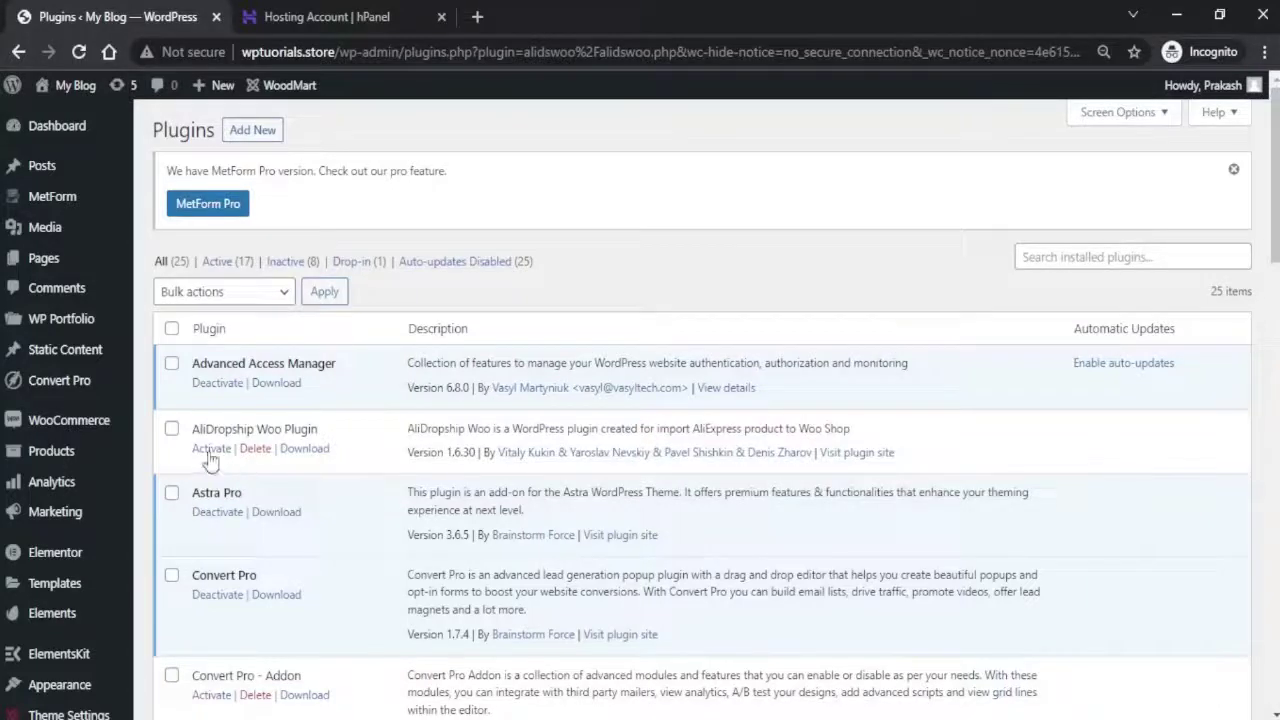
# Try activating AliDropship Woo Plugin, which fails with an ionCube PHP Loader fatal error
pyautogui.click(210, 452)
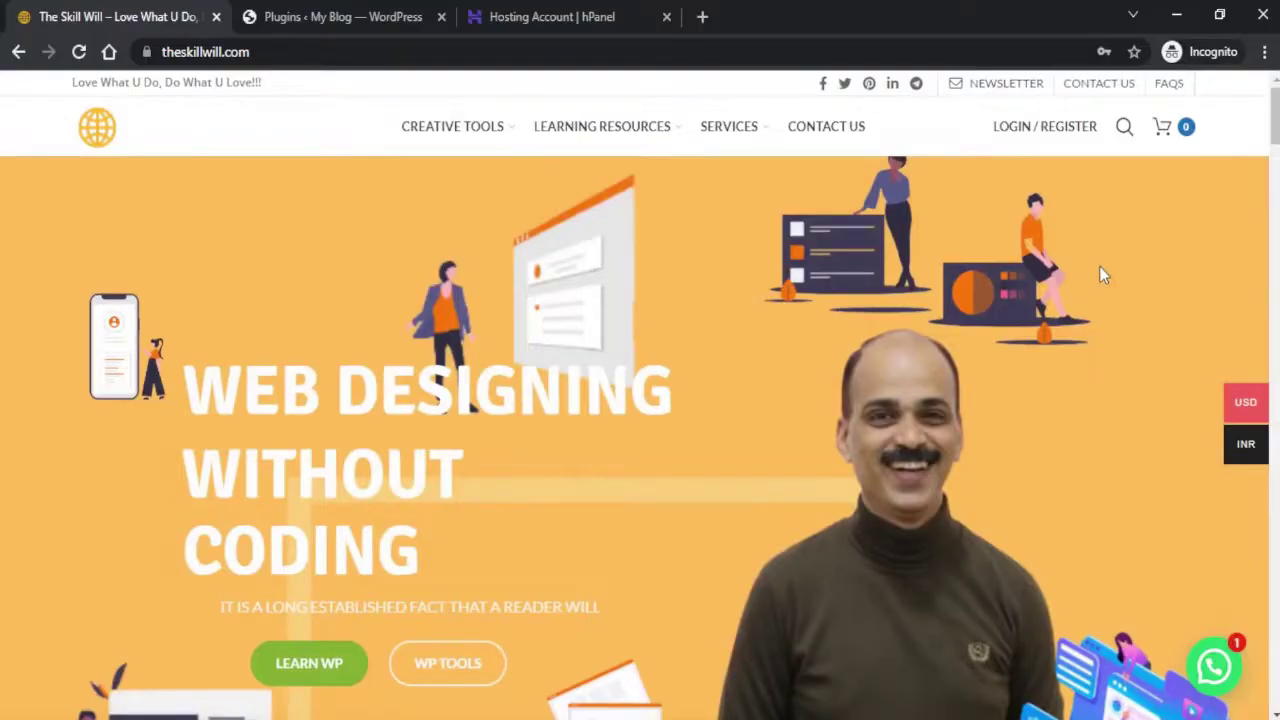
# Back on the WordPress Plugins page, highlight 'PHP extension' in the ionCube error notice
pyautogui.click(345, 17)
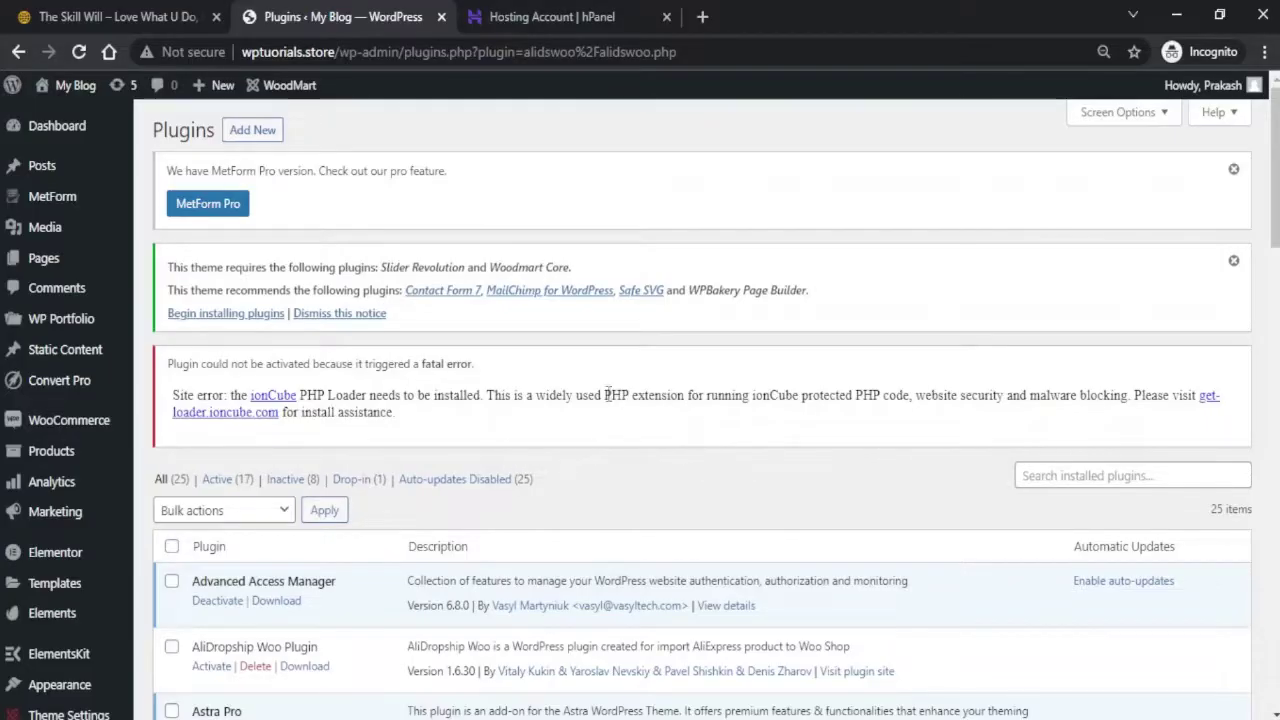
pyautogui.moveTo(606, 395); pyautogui.dragTo(685, 397)
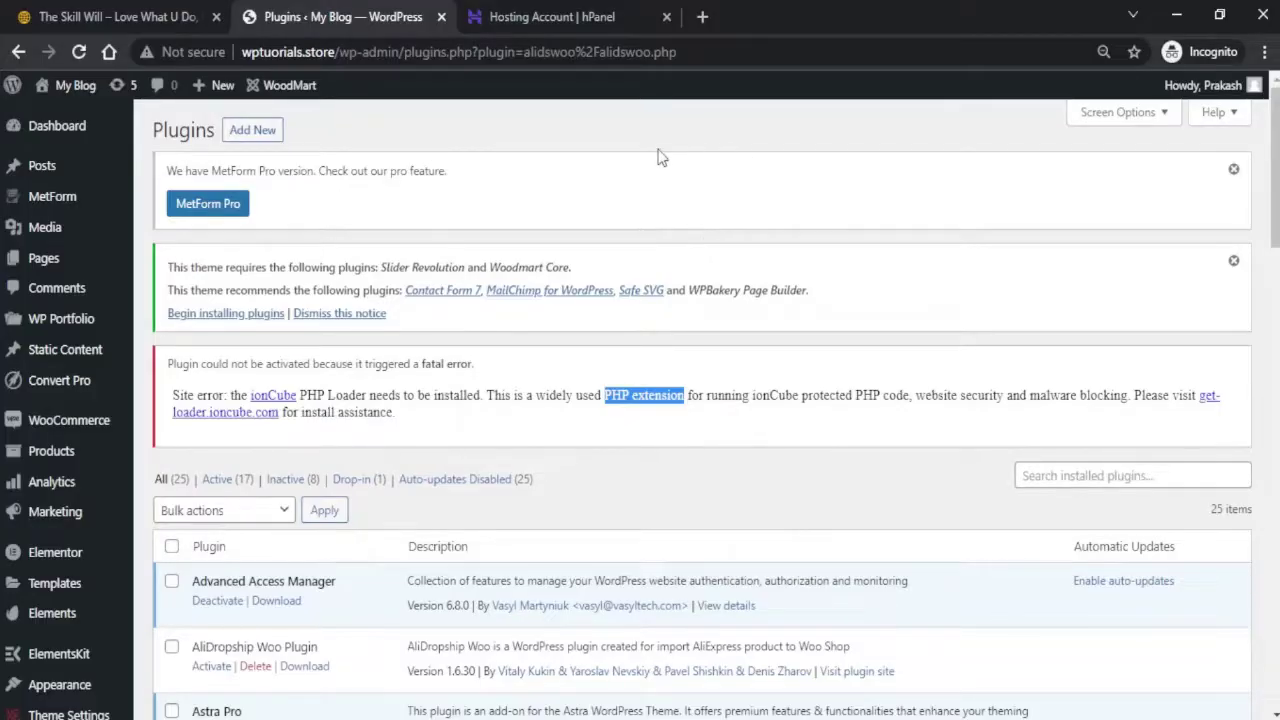
# Switch to the wptutorials.store hPanel account and scroll down to the Advanced tools
pyautogui.click(517, 20)
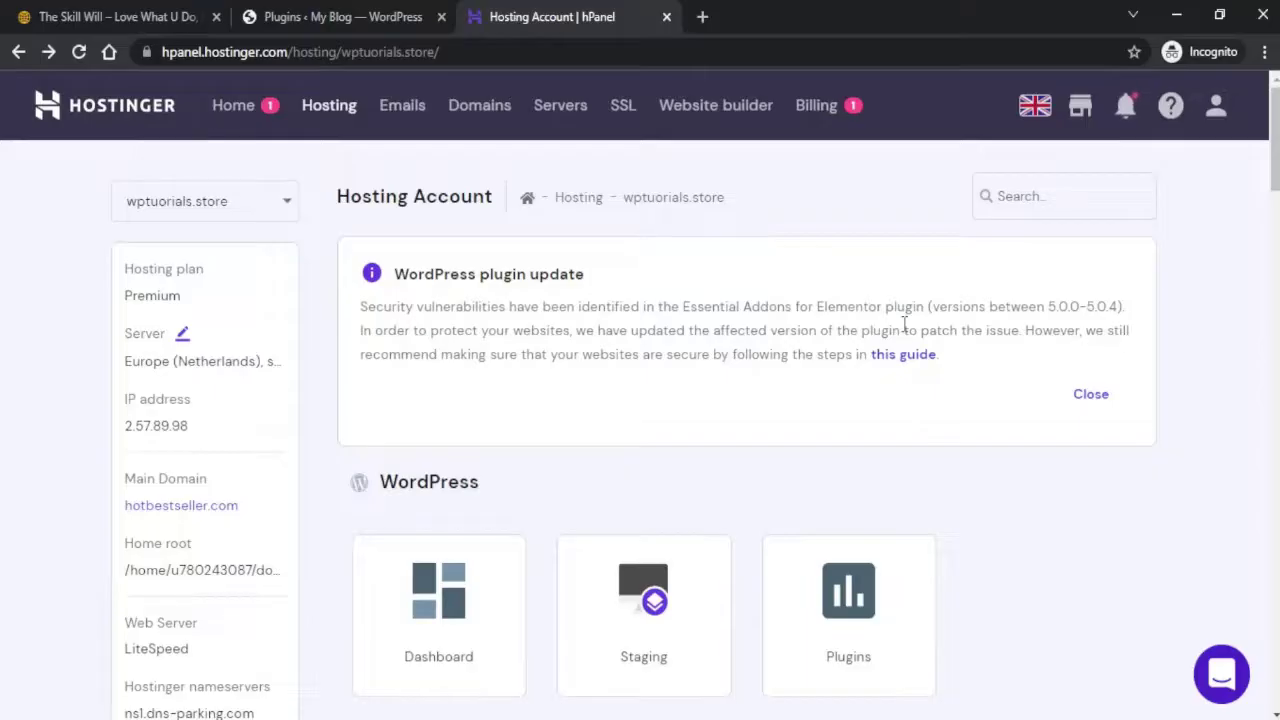
pyautogui.scroll(-2, 1062, 322)
pyautogui.scroll(-3, 1062, 322)
pyautogui.scroll(-3, 1062, 322)
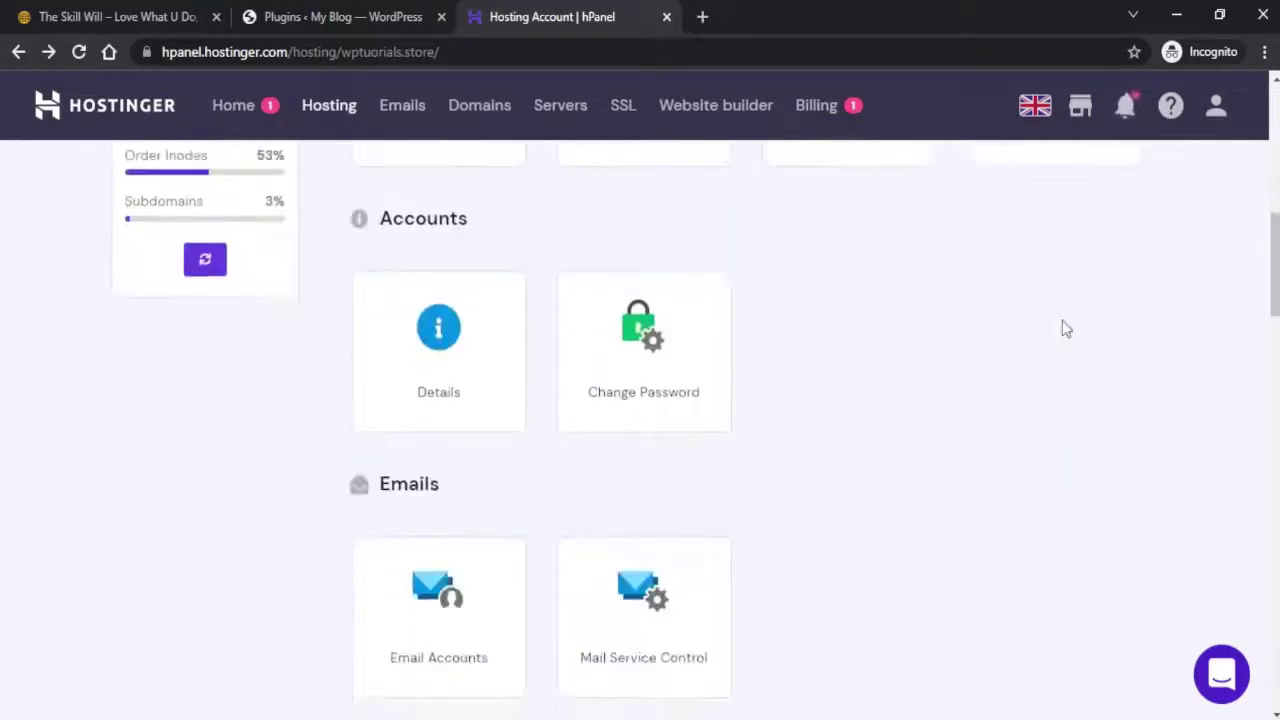
pyautogui.scroll(-2, 1062, 322)
pyautogui.scroll(-2, 1062, 322)
pyautogui.scroll(-2, 1062, 322)
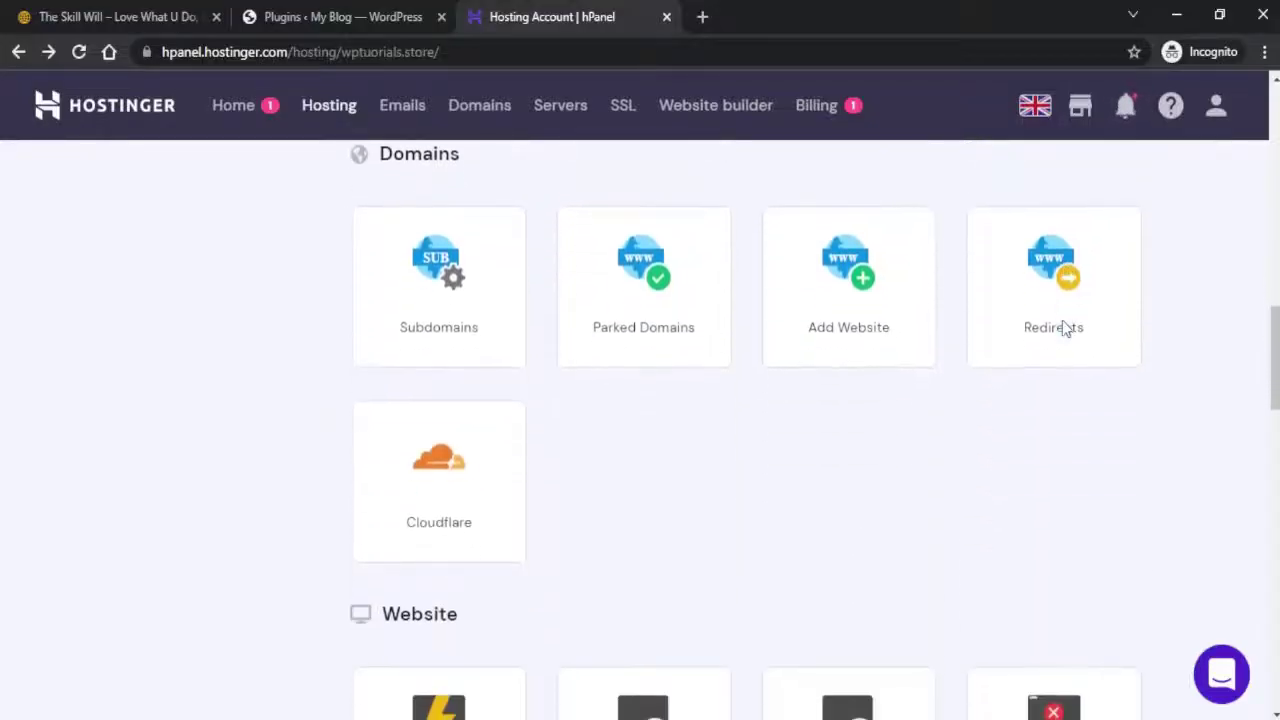
pyautogui.scroll(-3, 1062, 322)
pyautogui.scroll(-2, 1064, 328)
pyautogui.scroll(-3, 1064, 328)
pyautogui.scroll(-2, 1064, 328)
pyautogui.scroll(-3, 1064, 328)
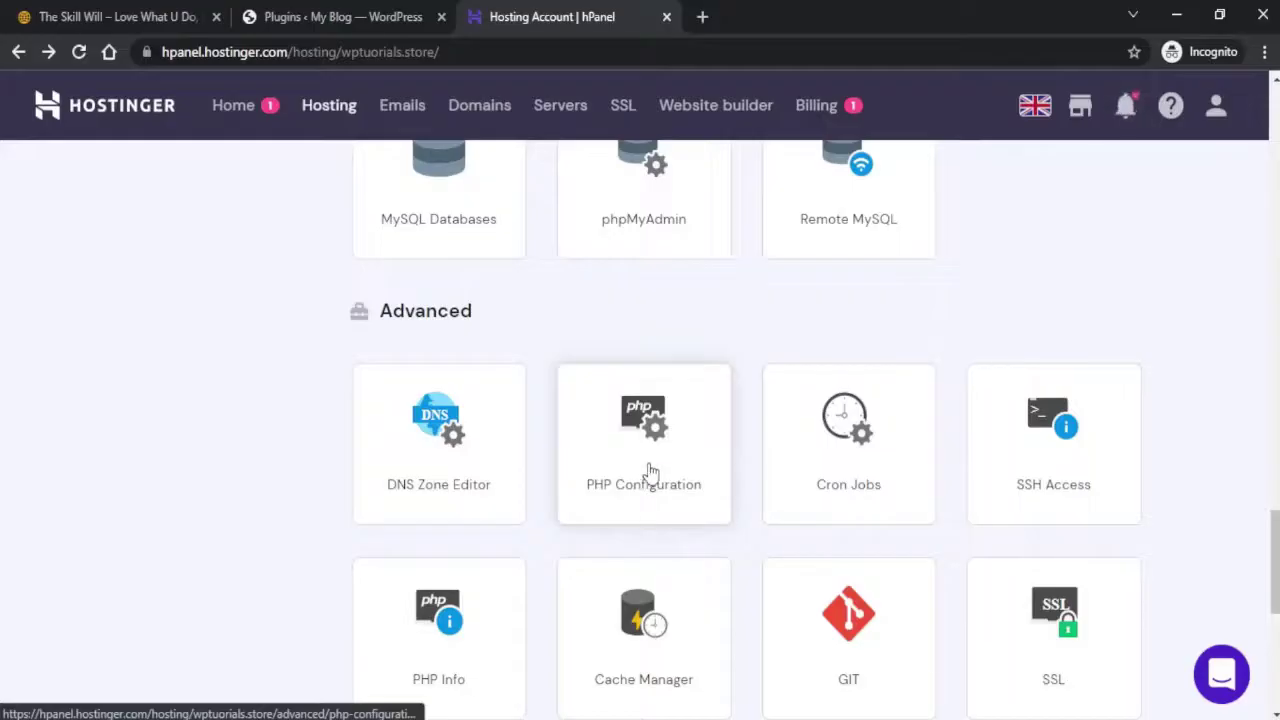
# Open hPanel's PHP Configuration and show its PHP extensions list
pyautogui.click(650, 470)
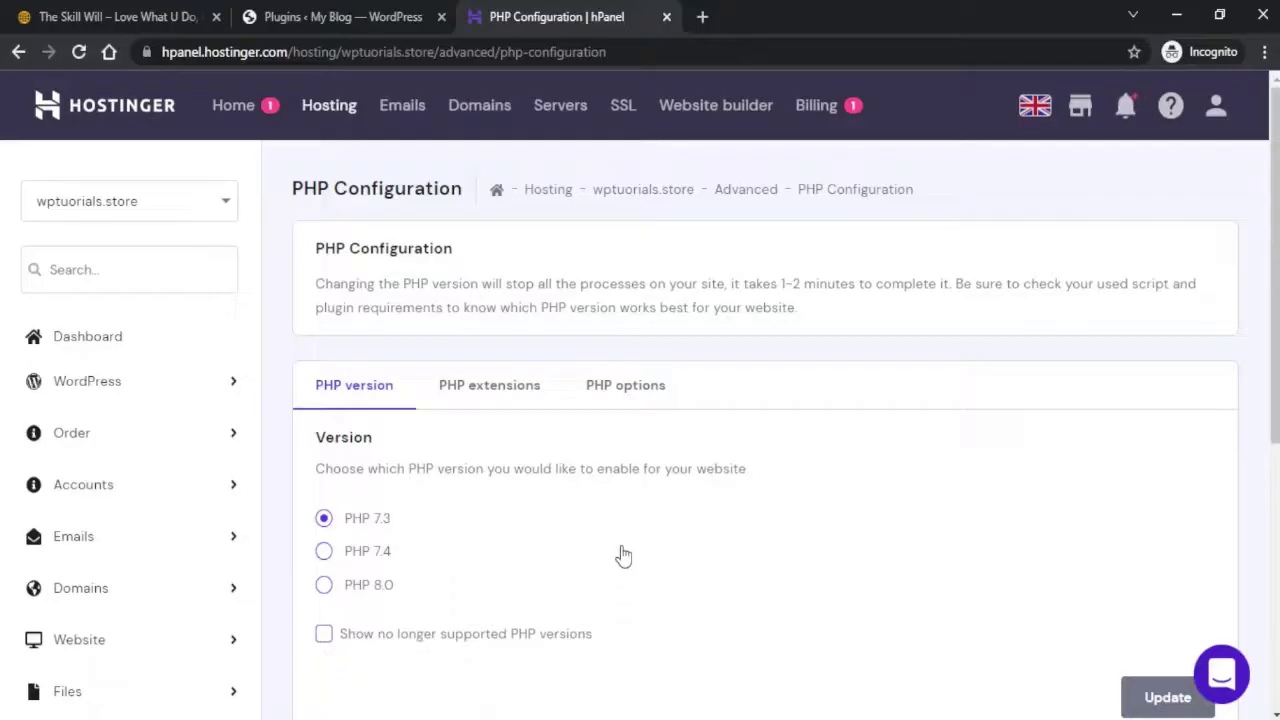
pyautogui.click(490, 397)
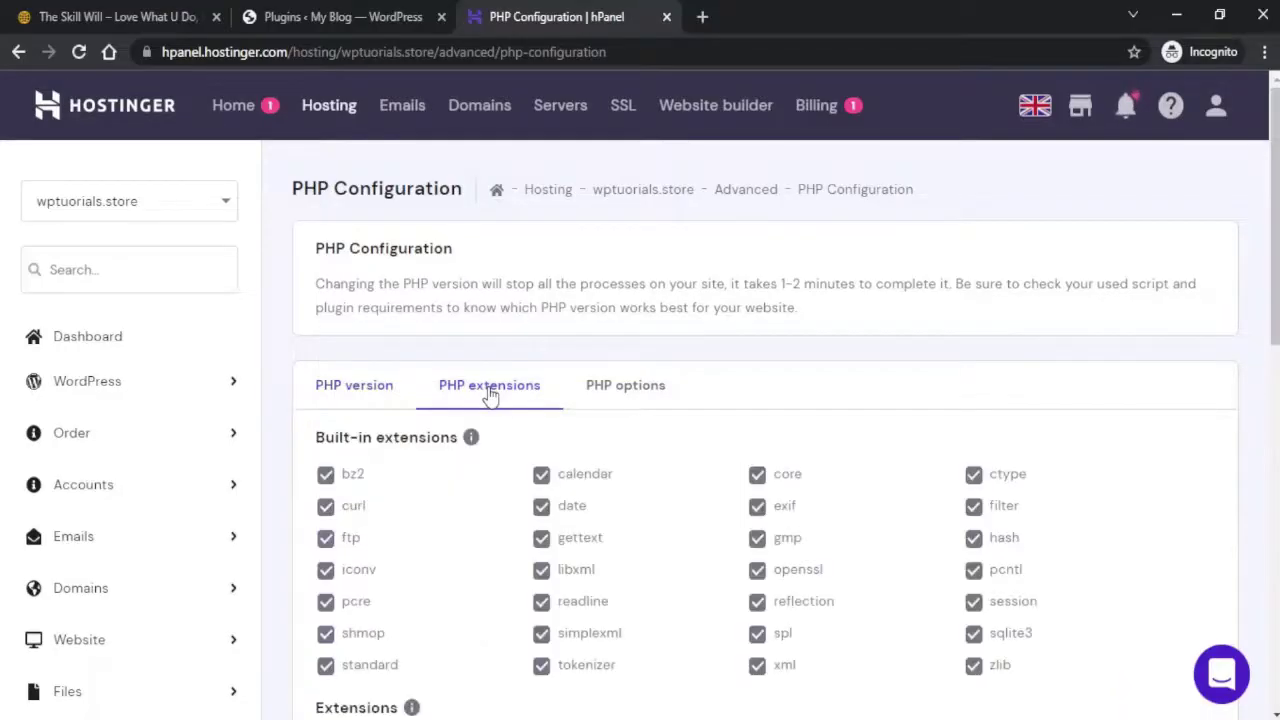
# Tick the ioncube_loader extension in the PHP extensions list and save the change
pyautogui.click(300, 16)
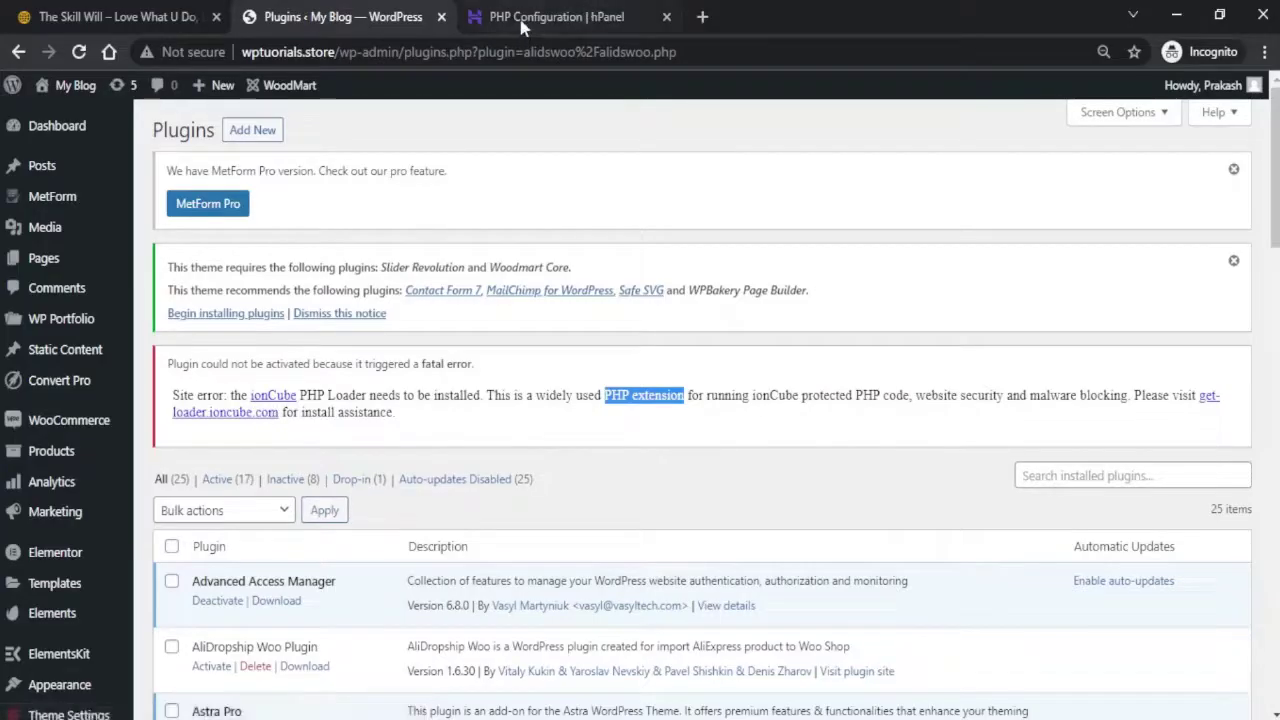
pyautogui.click(583, 16)
pyautogui.scroll(-3, 790, 445)
pyautogui.scroll(-2, 850, 432)
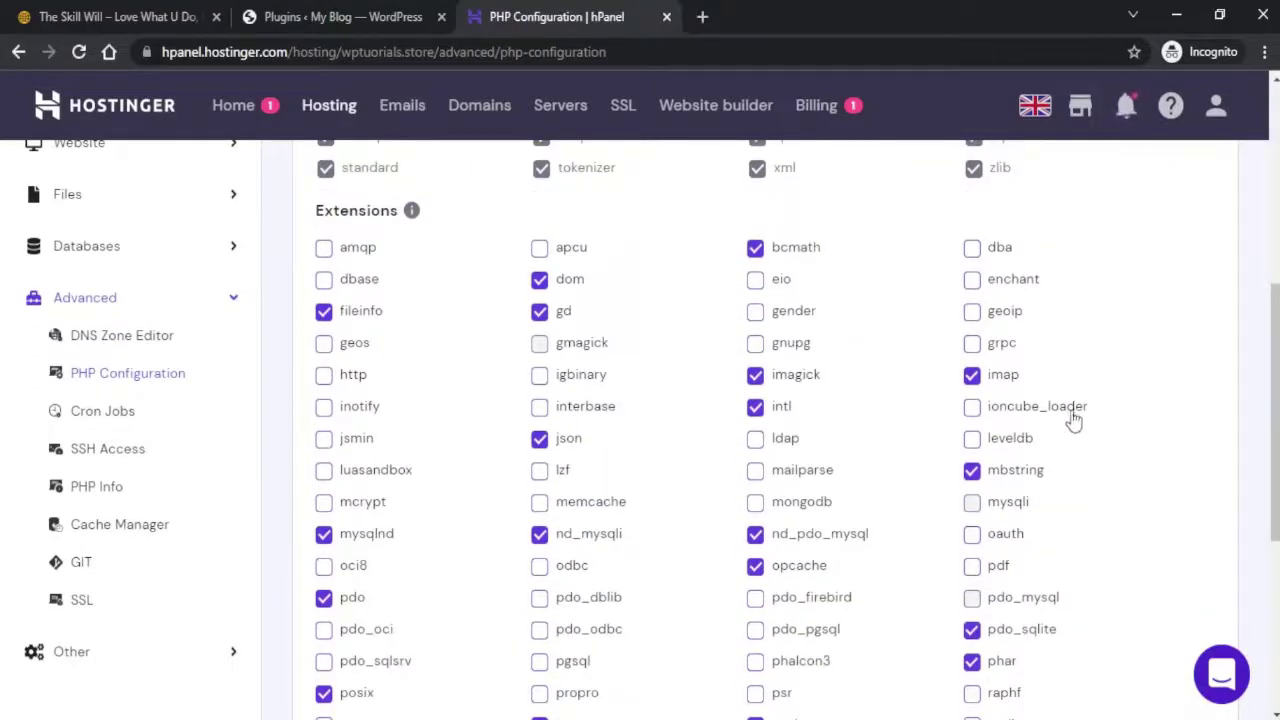
pyautogui.click(973, 412)
pyautogui.scroll(-3, 897, 412)
pyautogui.scroll(-1, 897, 412)
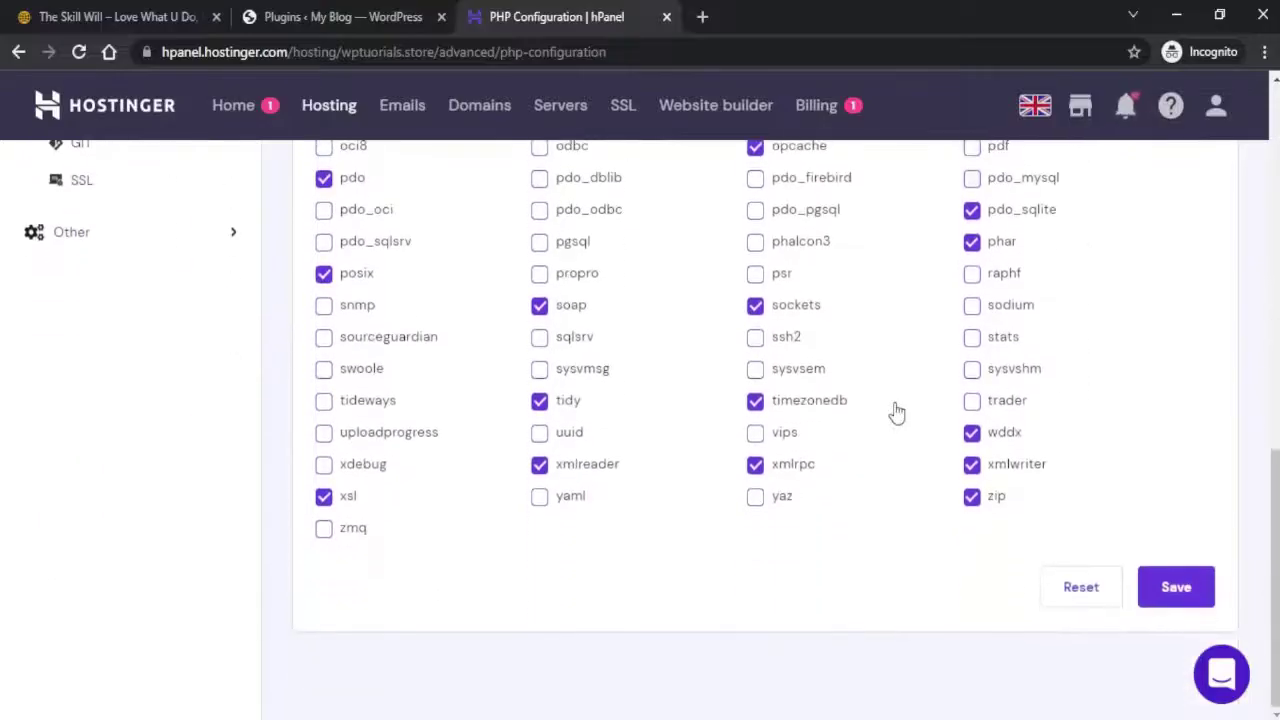
pyautogui.click(1189, 592)
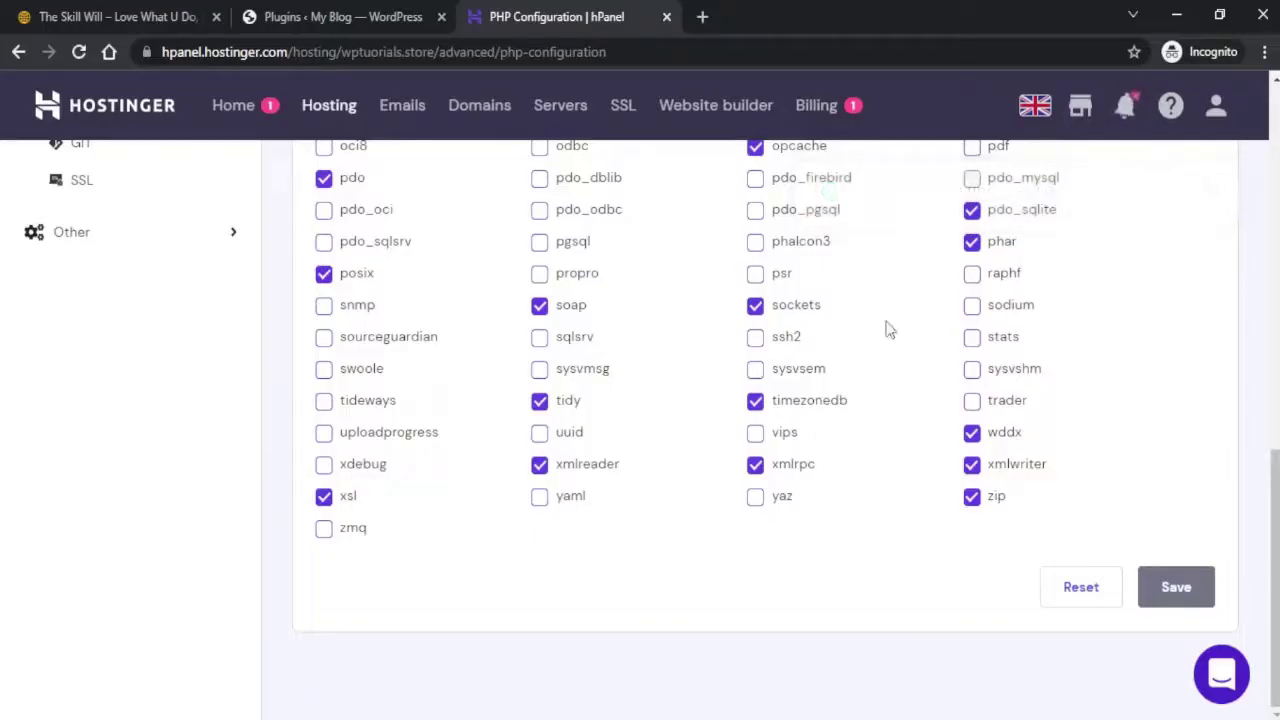
# Reload the WordPress Plugins page and activate AliDropship Woo Plugin, this time successfully
pyautogui.click(320, 18)
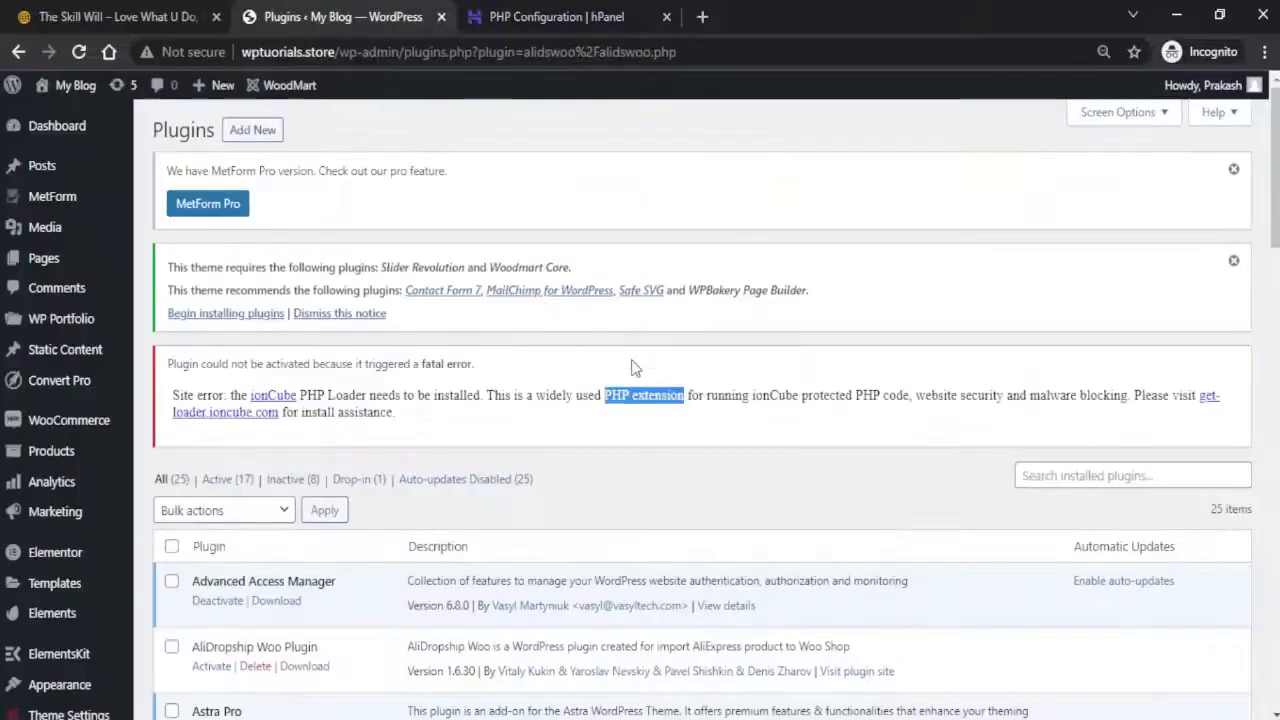
pyautogui.click(79, 52)
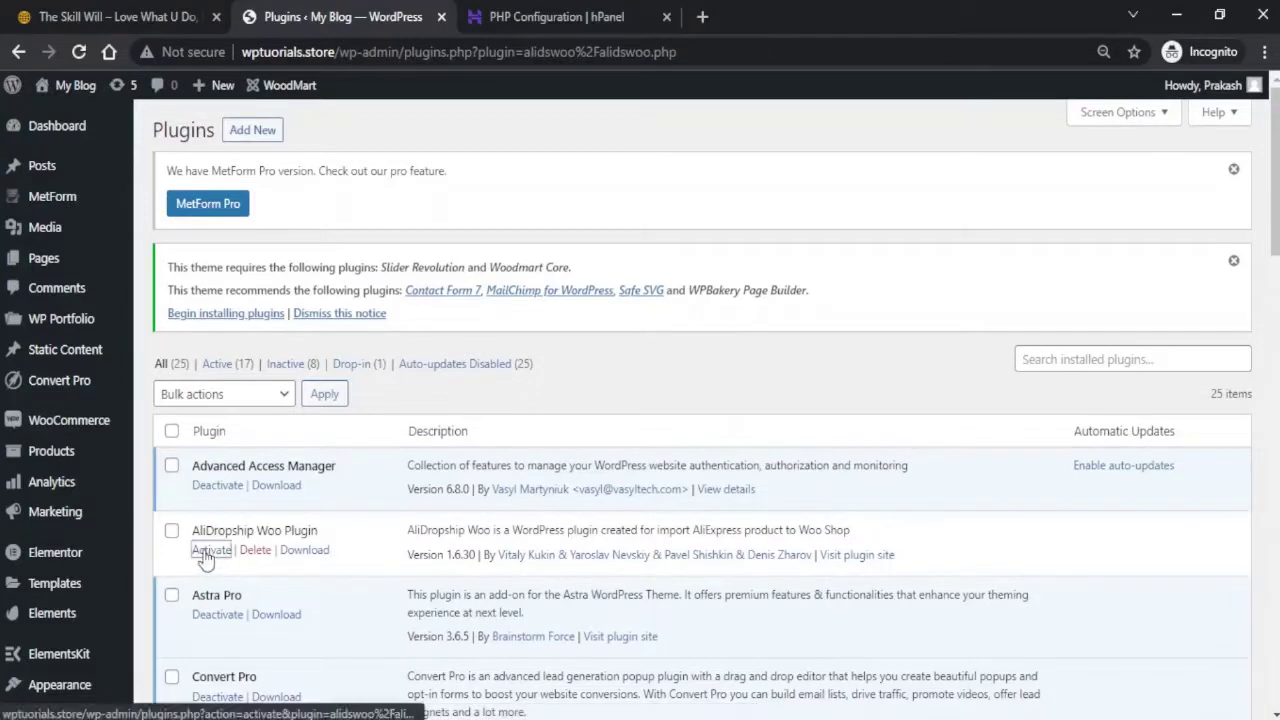
pyautogui.click(207, 553)
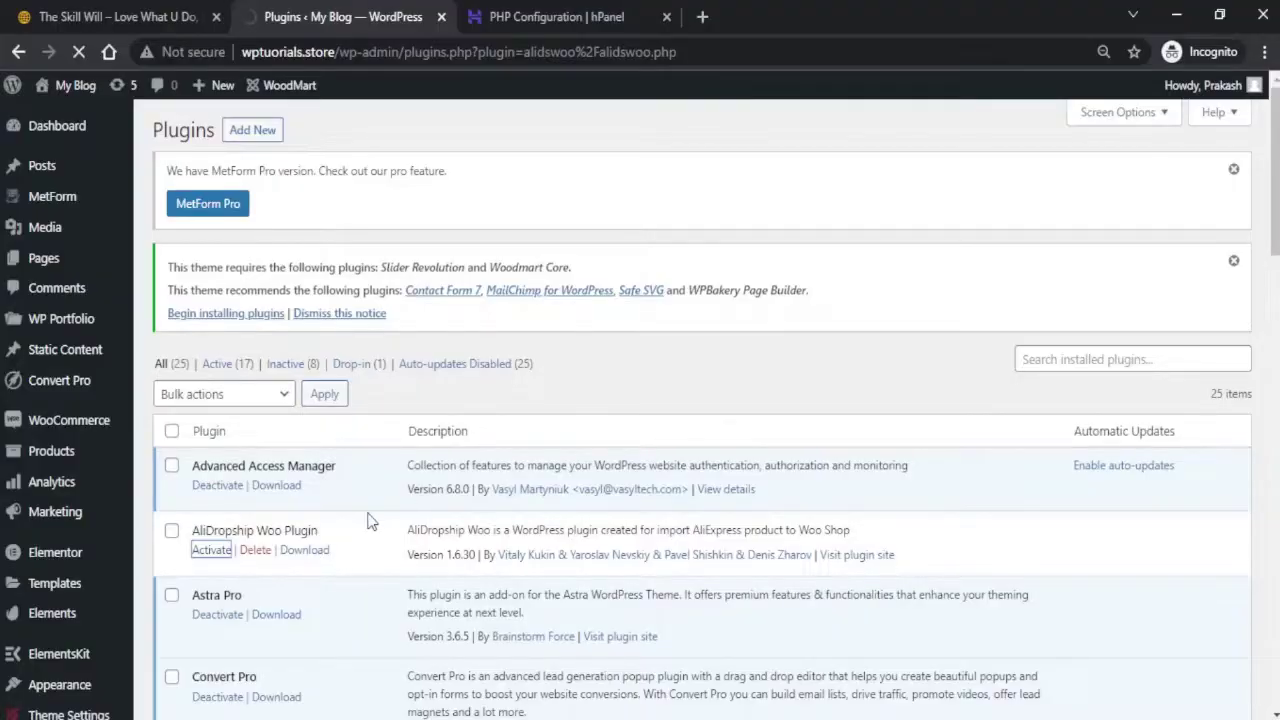
pyautogui.scroll(-2, 380, 515)
pyautogui.scroll(-1, 388, 511)
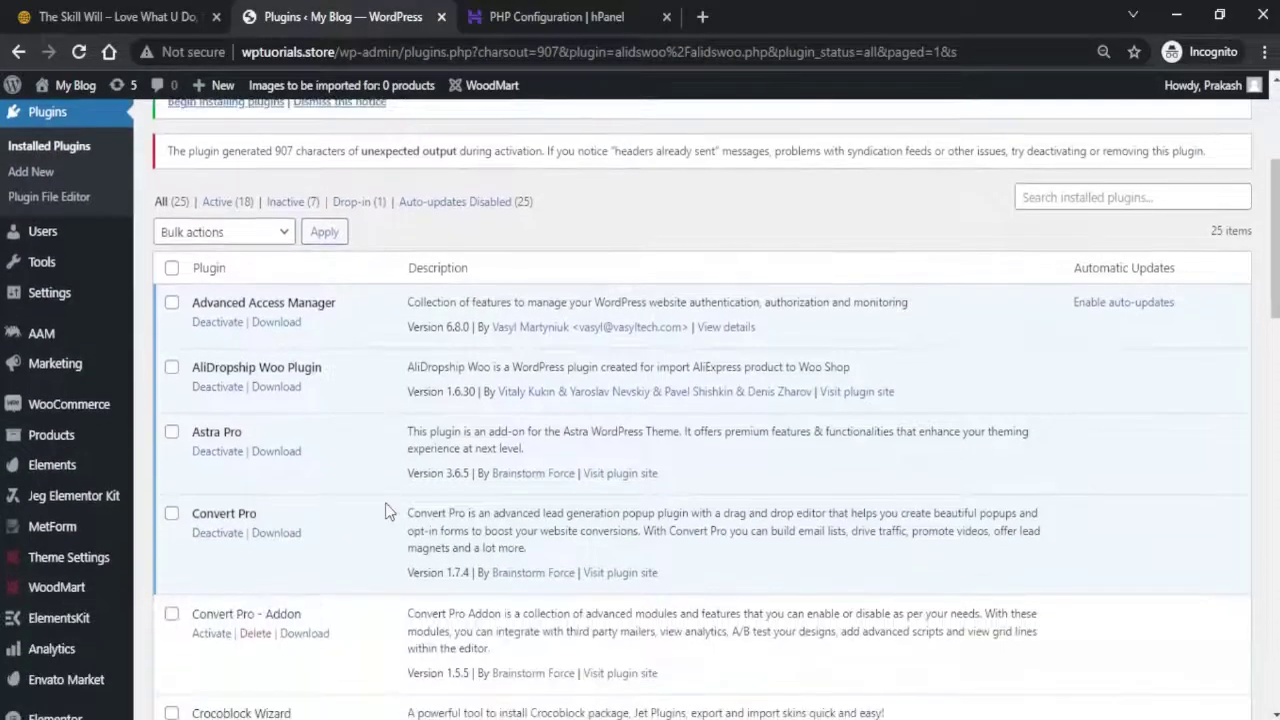
pyautogui.scroll(-1, 300, 460)
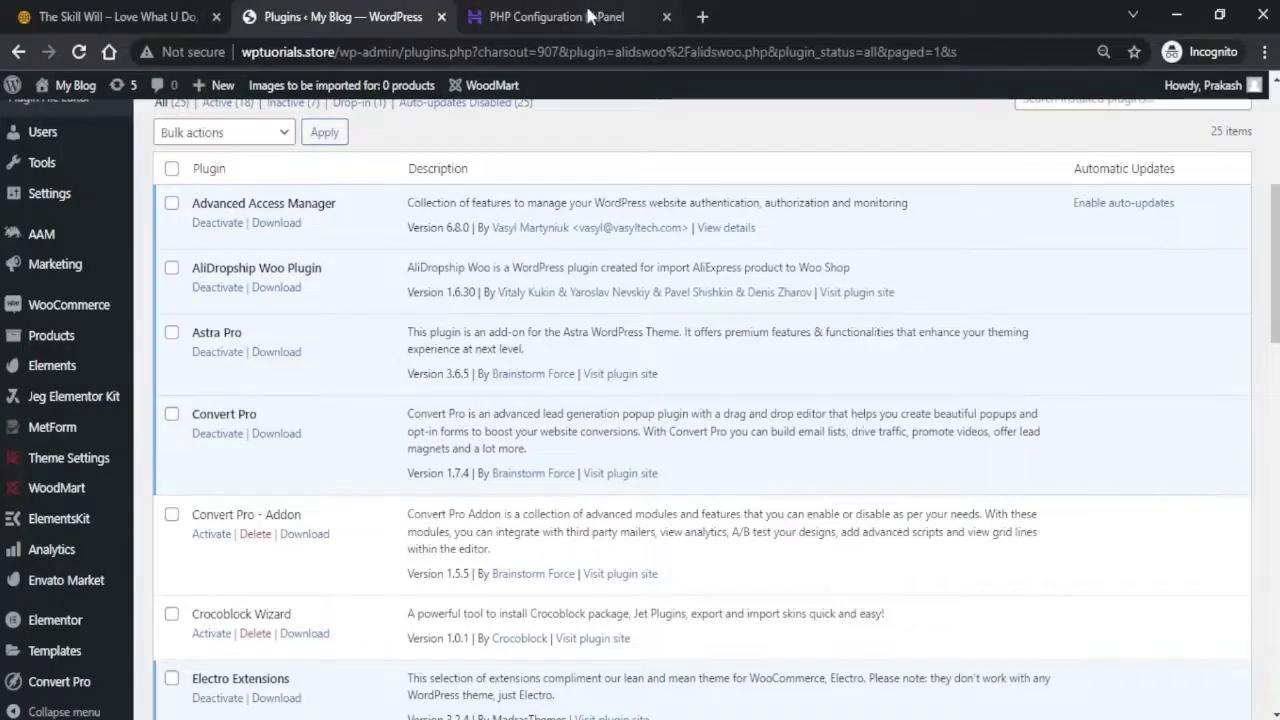
# Return to hPanel's PHP extensions list and scroll up to confirm ioncube_loader is enabled
pyautogui.click(551, 17)
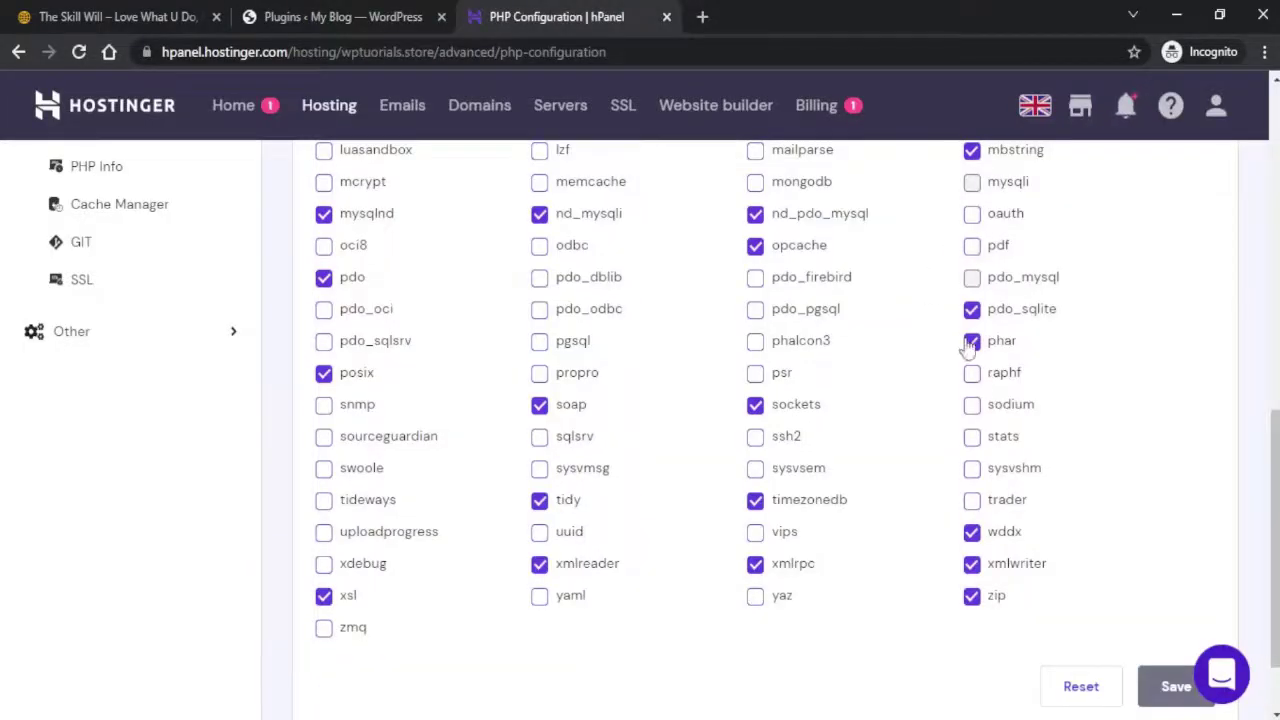
pyautogui.scroll(1, 928, 372)
pyautogui.scroll(1, 928, 372)
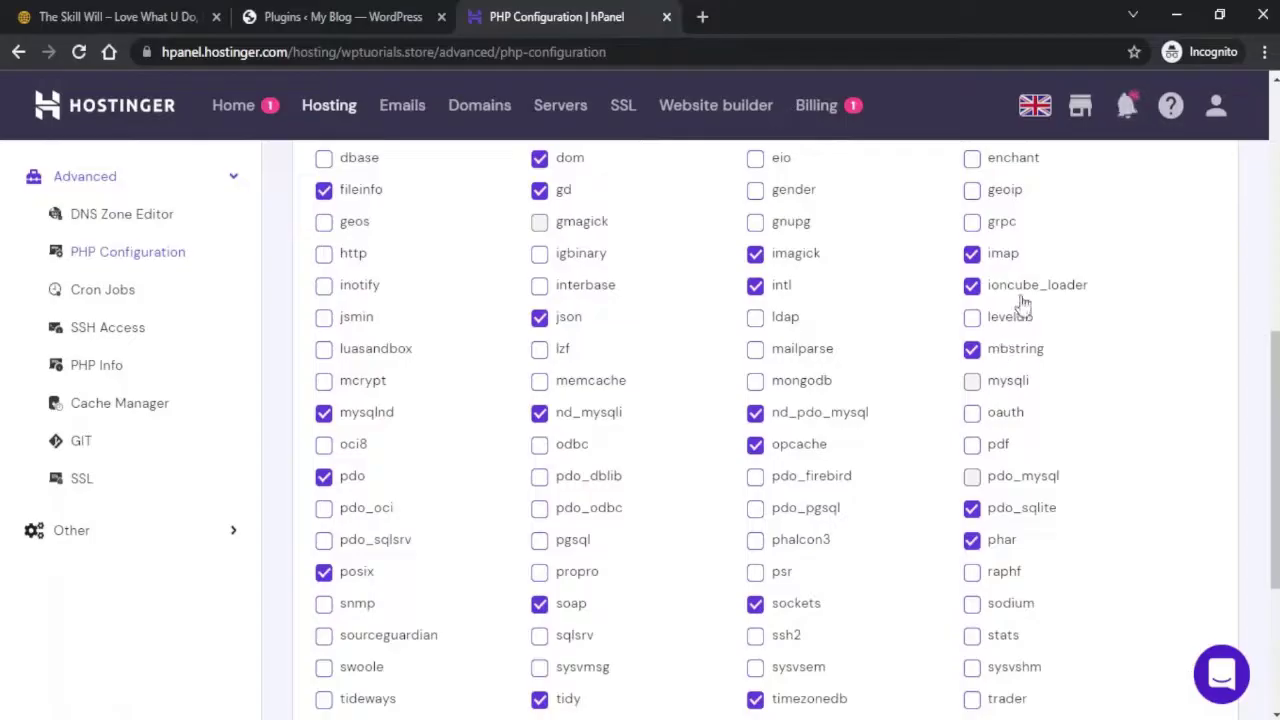
pyautogui.scroll(4, 916, 302)
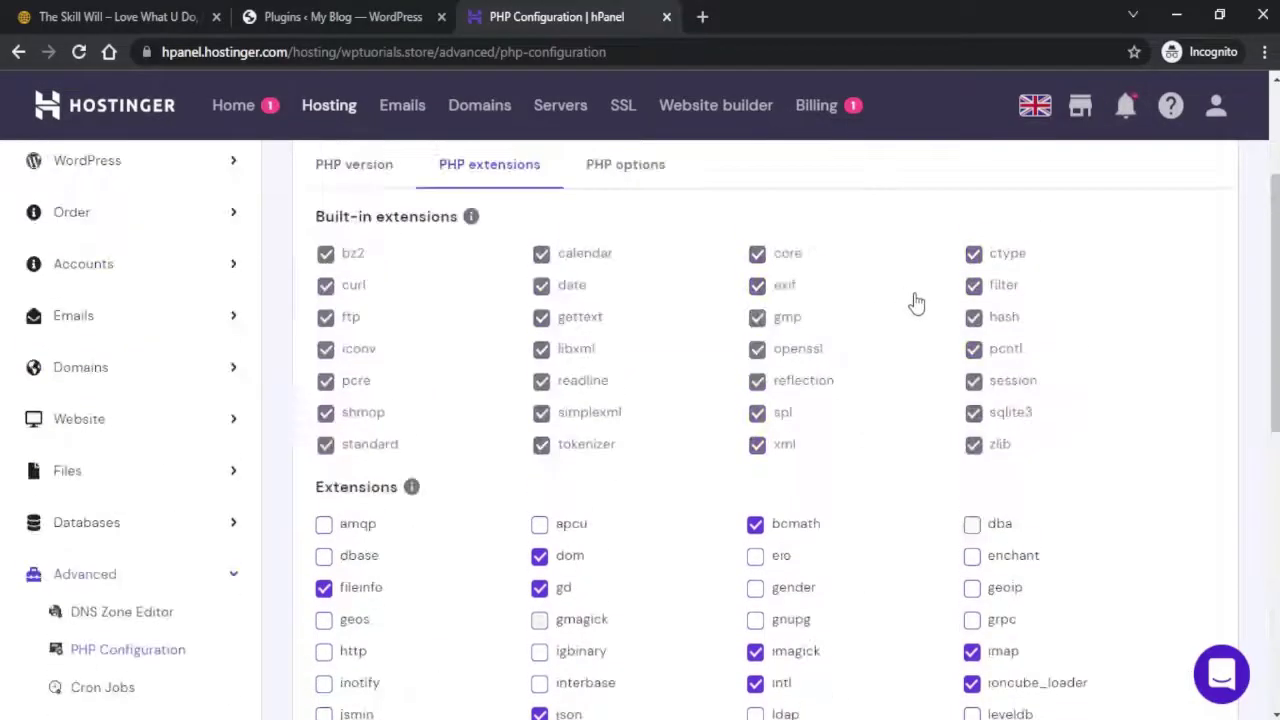
pyautogui.scroll(3, 916, 302)
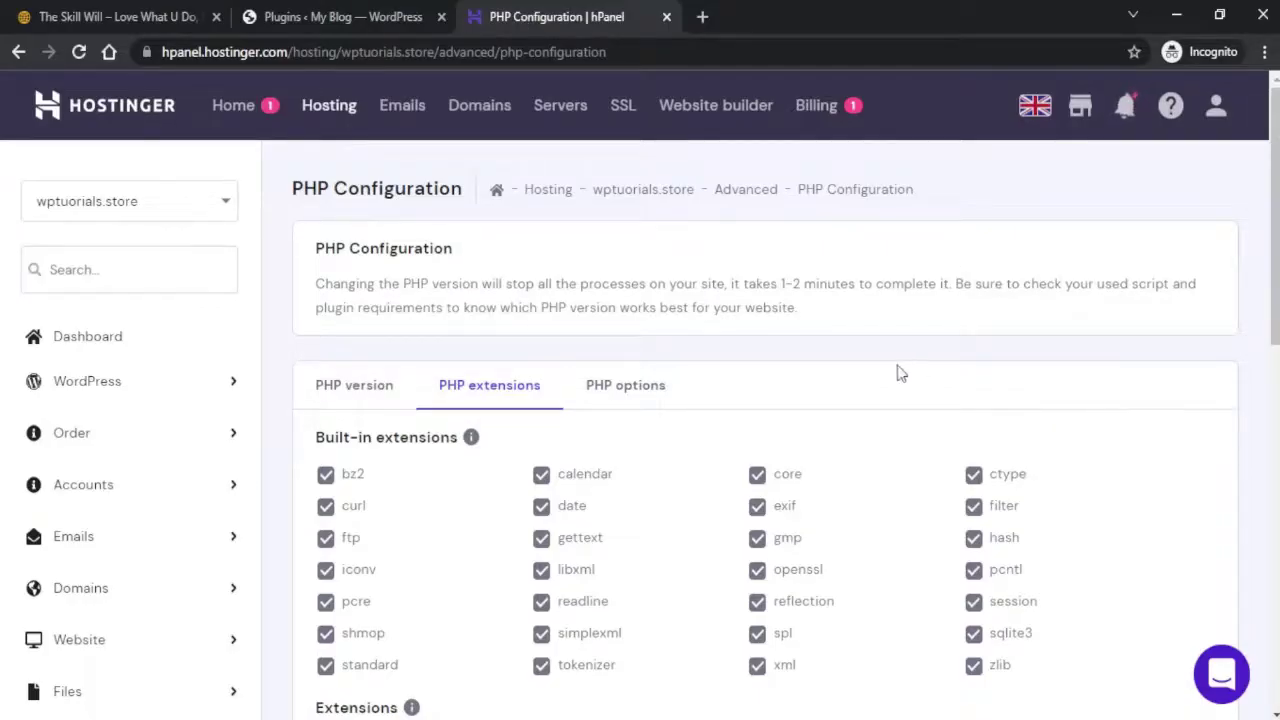
# Switch back to The Skill Will website tab
pyautogui.click(90, 25)
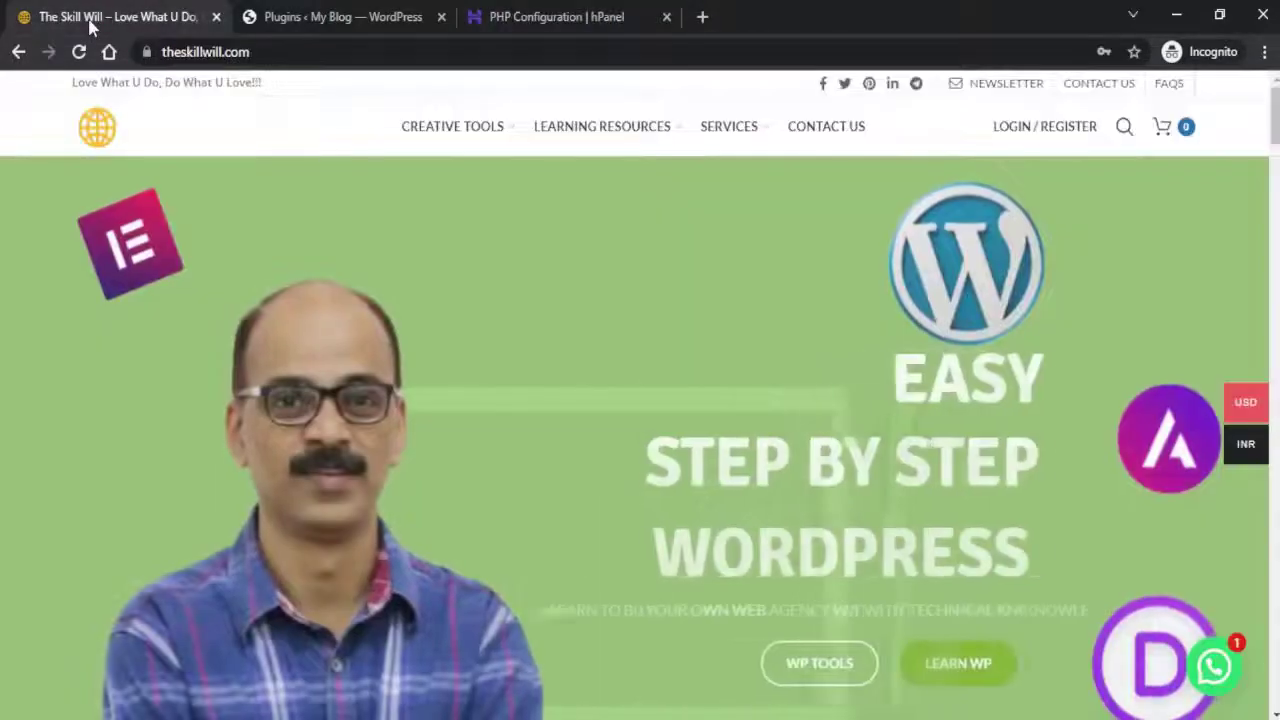